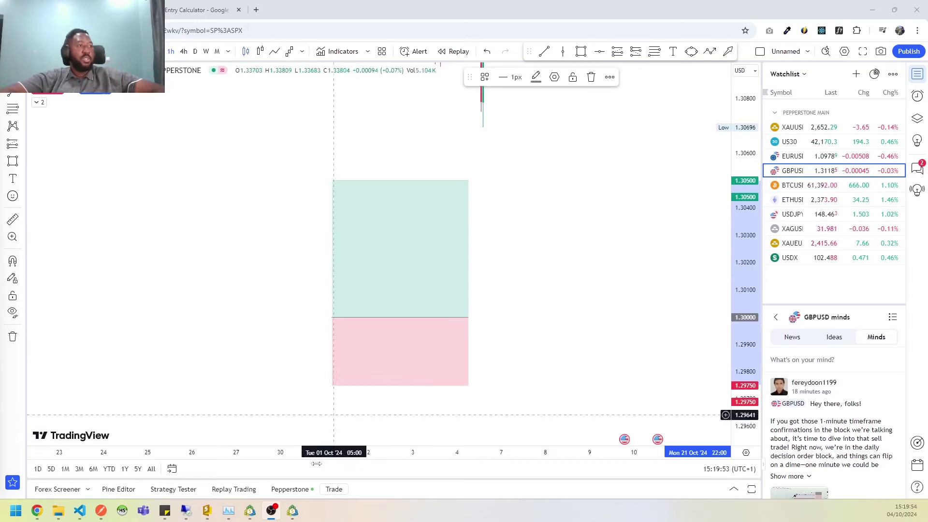
Create a limit order from the long position at 0.5% risk, giving 0.2 lots
{"action": "left_click", "coordinate": [290, 489]}
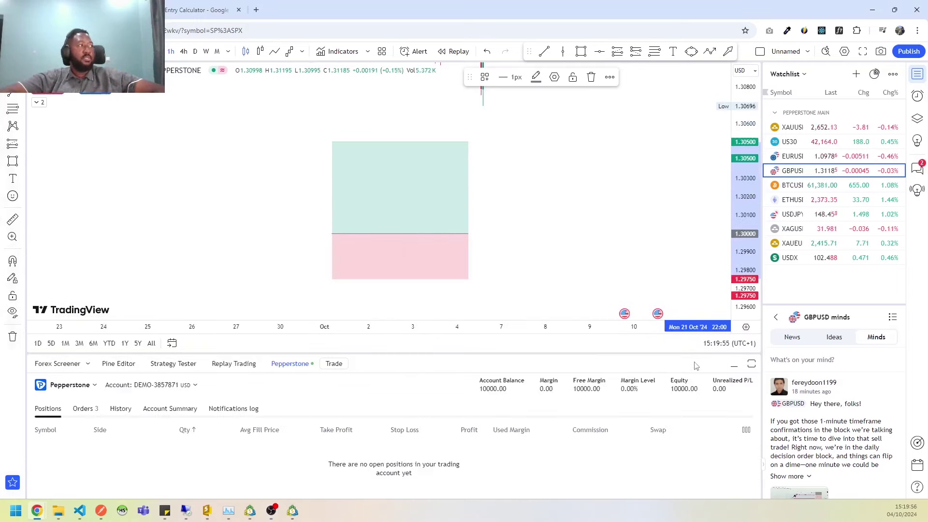
{"action": "left_click", "coordinate": [734, 365]}
{"action": "right_click", "coordinate": [369, 275]}
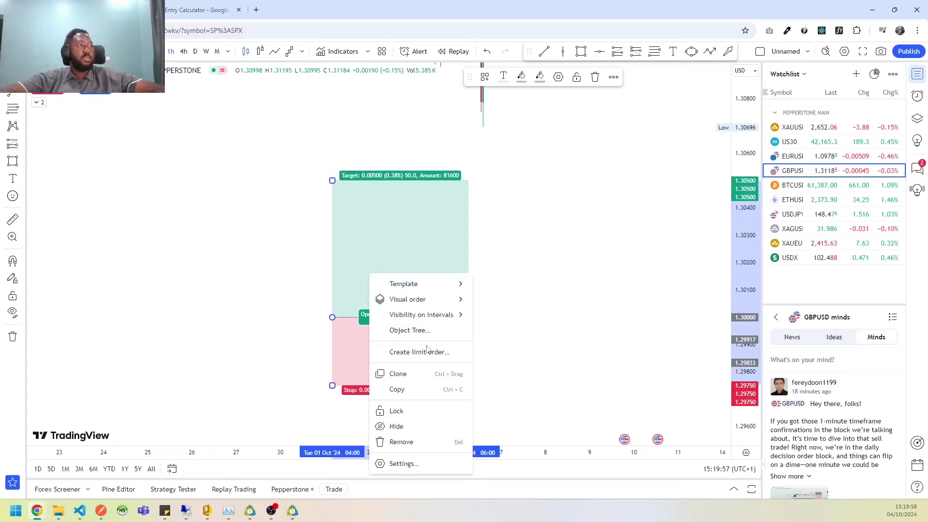
{"action": "left_click", "coordinate": [426, 348]}
{"action": "double_click", "coordinate": [499, 247]}
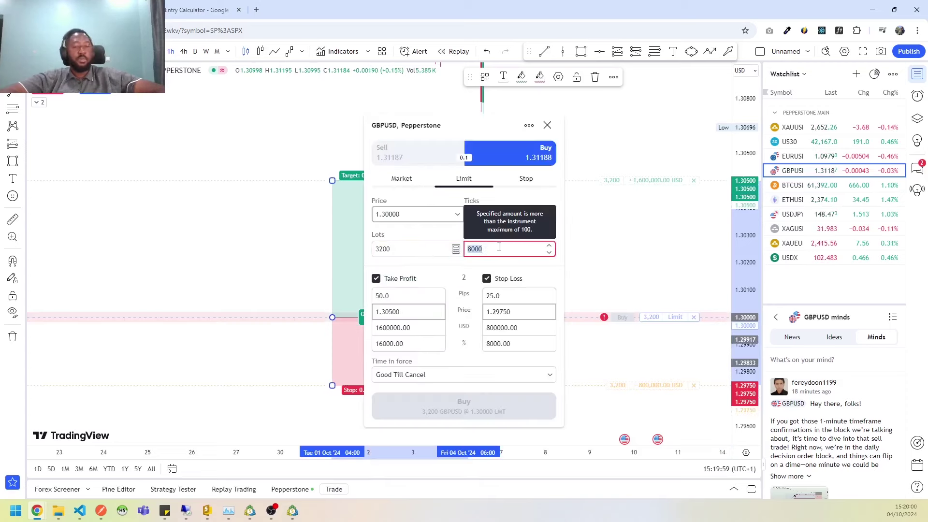
{"action": "type", "text": "0.5"}
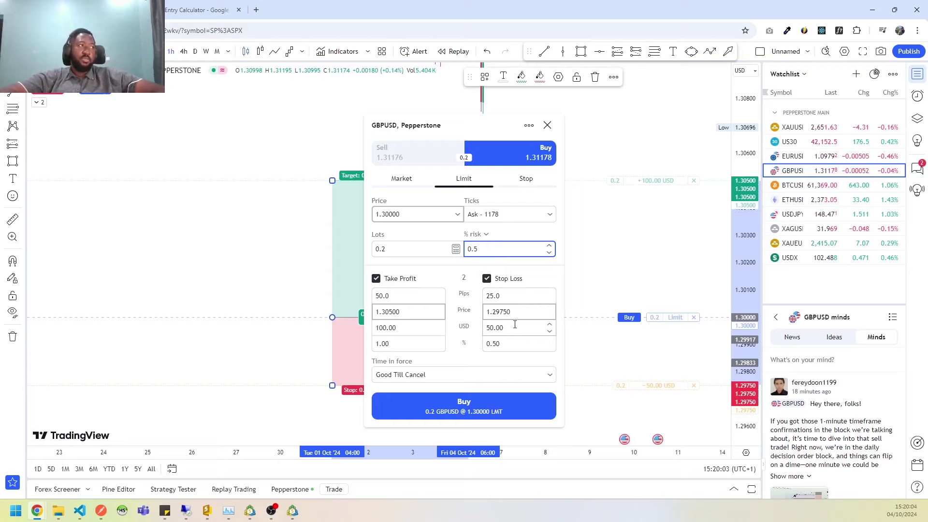
{"action": "left_click", "coordinate": [515, 324]}
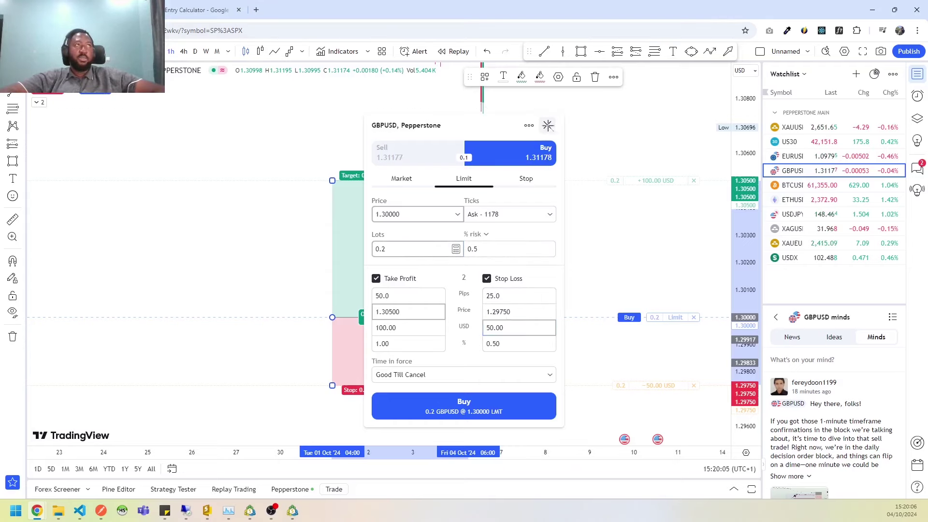
{"action": "left_click", "coordinate": [548, 125]}
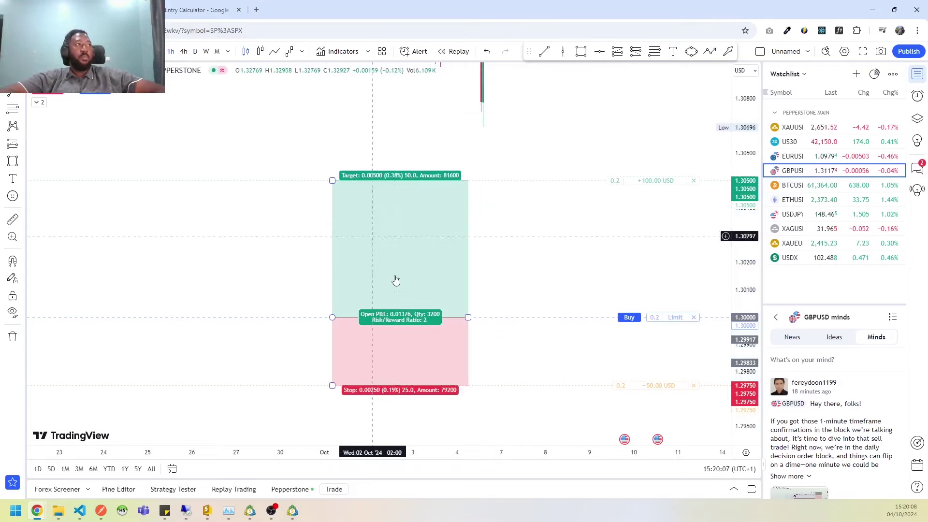
Zoom out and clone the long position twice, placing the copies beside the original
{"action": "scroll", "coordinate": [396, 280], "scroll_direction": "down", "scroll_amount": 2}
{"action": "scroll", "coordinate": [396, 281], "scroll_direction": "down", "scroll_amount": 1}
{"action": "scroll", "coordinate": [396, 281], "scroll_direction": "down", "scroll_amount": 1}
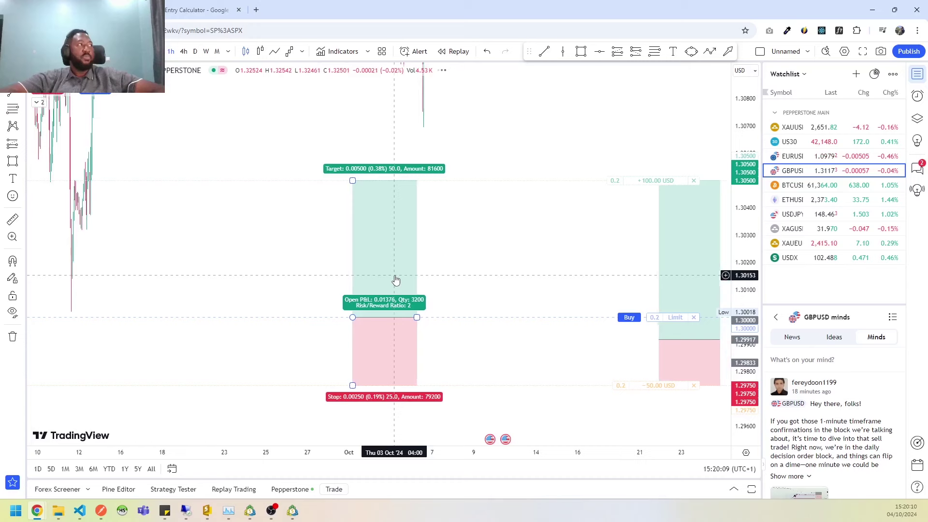
{"action": "mouse_move", "coordinate": [396, 280]}
{"action": "left_mouse_down"}
{"action": "mouse_move", "coordinate": [651, 251]}
{"action": "mouse_move", "coordinate": [439, 245]}
{"action": "left_mouse_up"}
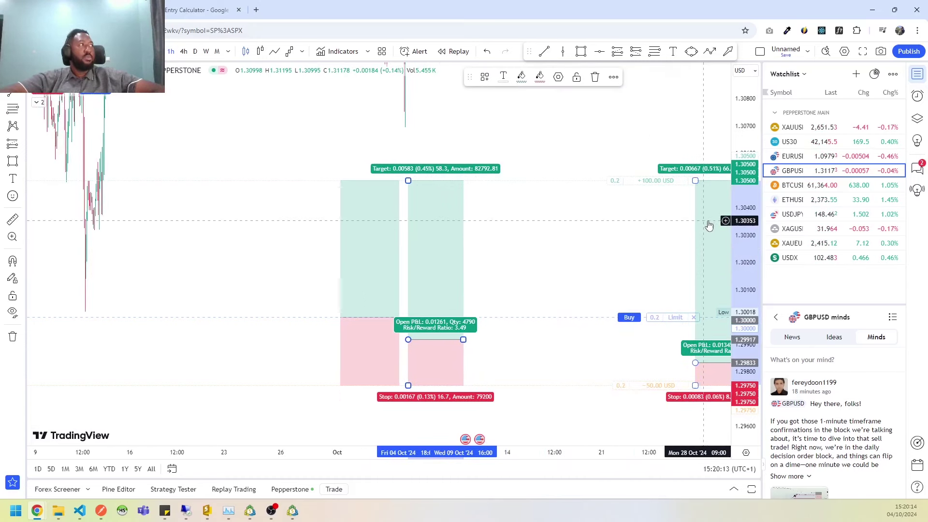
{"action": "left_click_drag", "start_coordinate": [709, 226], "coordinate": [482, 234]}
Zoom back in and check the clones' entries at 1.29917 and 1.29833
{"action": "scroll", "coordinate": [484, 238], "scroll_direction": "up", "scroll_amount": 2}
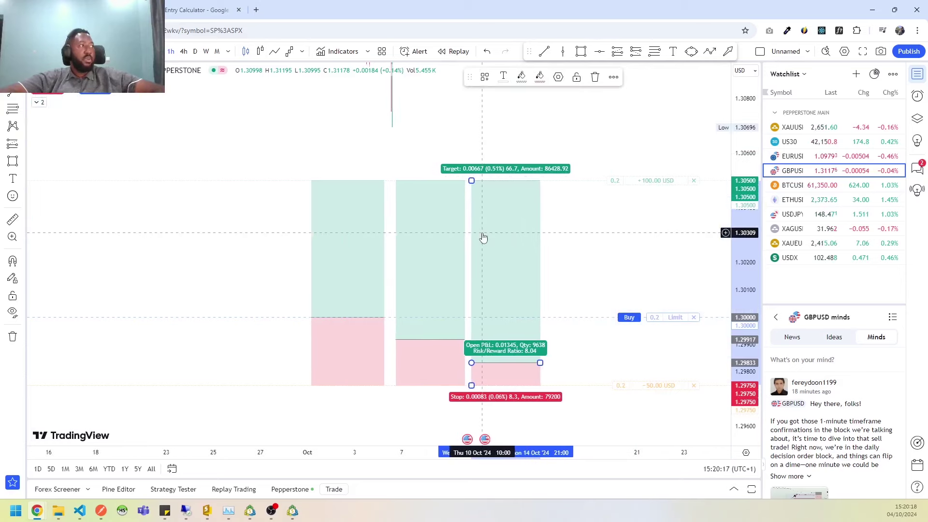
{"action": "scroll", "coordinate": [484, 237], "scroll_direction": "up", "scroll_amount": 2}
{"action": "scroll", "coordinate": [483, 238], "scroll_direction": "up", "scroll_amount": 2}
{"action": "left_click", "coordinate": [600, 249]}
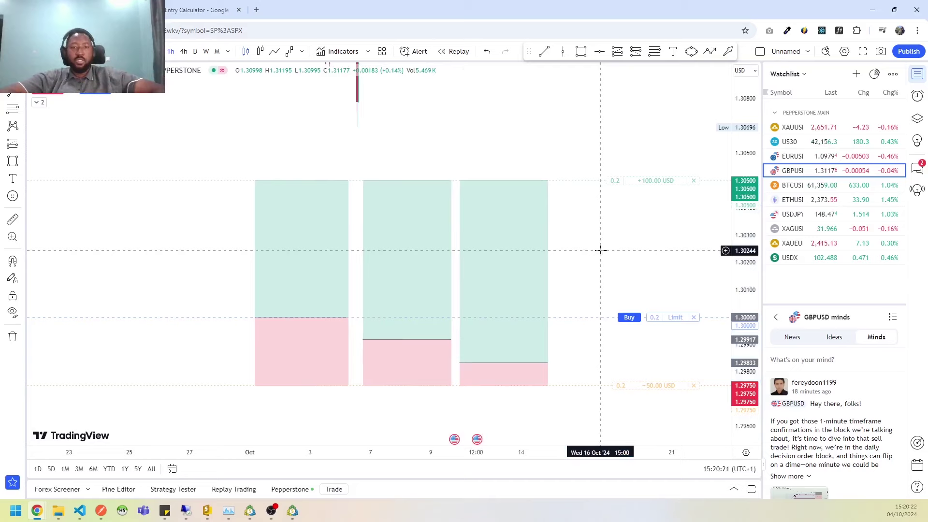
{"action": "scroll", "coordinate": [594, 295], "scroll_direction": "up", "scroll_amount": 1}
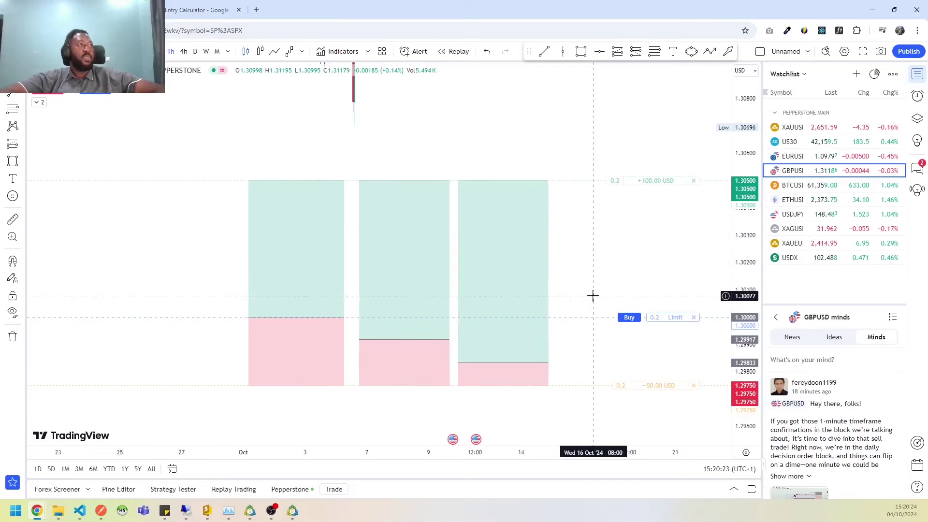
{"action": "left_click", "coordinate": [466, 251]}
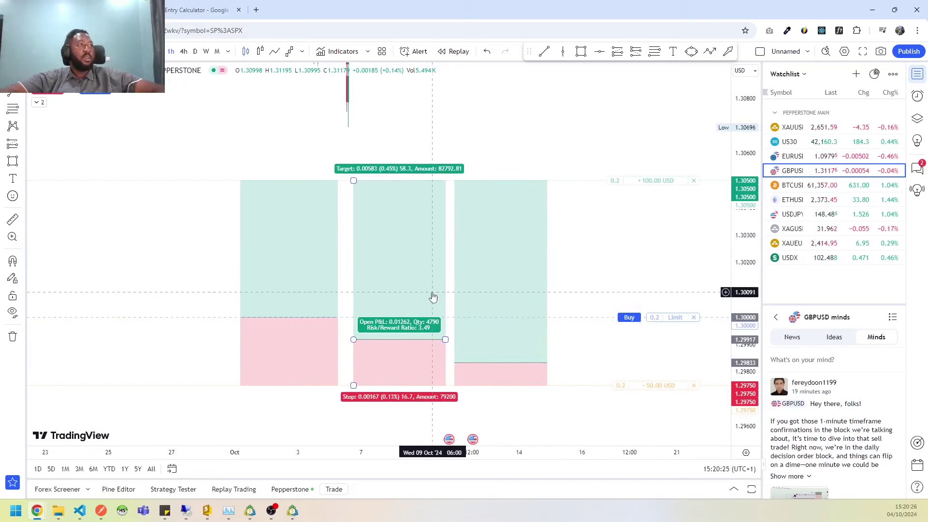
{"action": "left_click", "coordinate": [232, 234]}
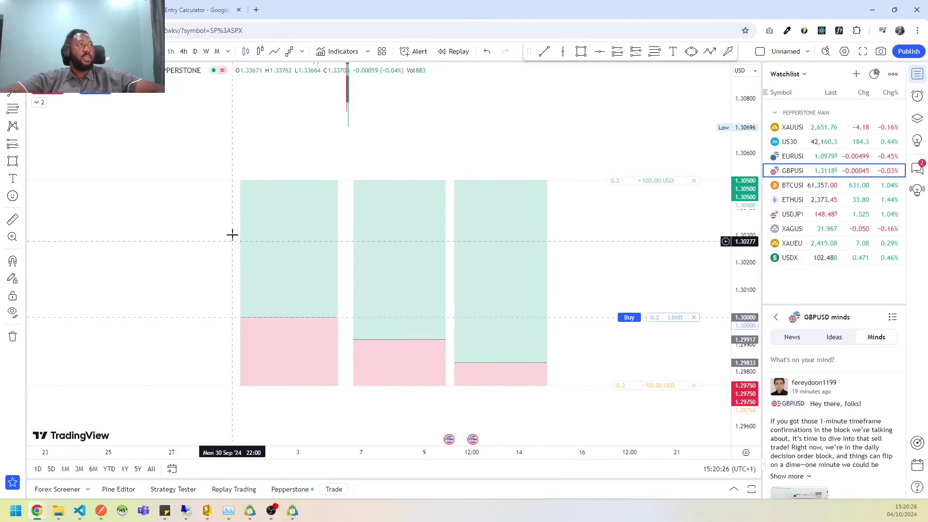
Set the calculator's No of entries to 1 and inspect Entry 1's risk and profit
{"action": "left_click", "coordinate": [189, 15]}
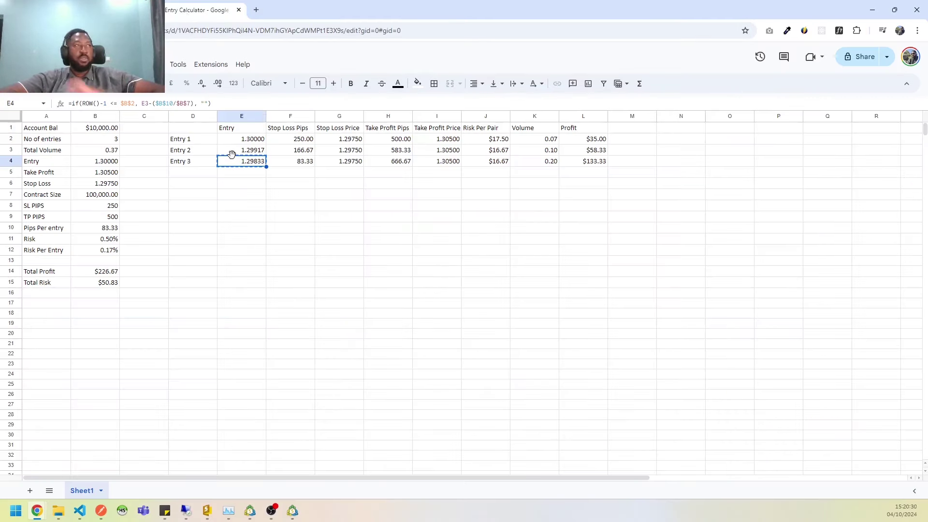
{"action": "left_click", "coordinate": [106, 140]}
{"action": "type", "text": "1"}
{"action": "key", "text": "Return"}
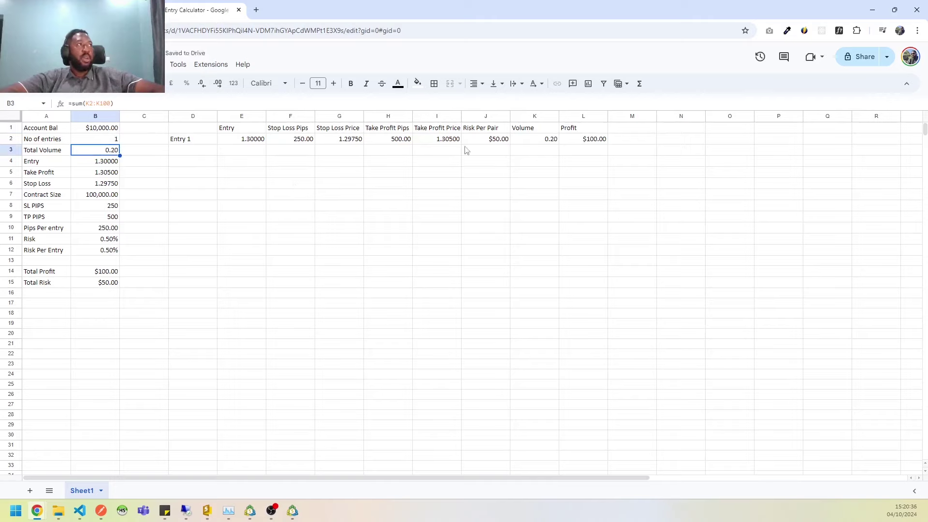
{"action": "left_click", "coordinate": [505, 143]}
{"action": "left_click", "coordinate": [591, 144]}
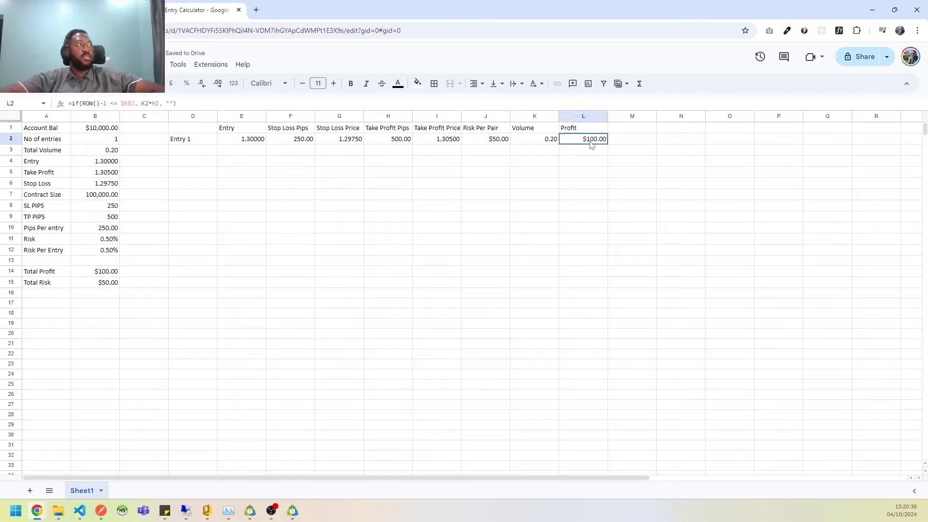
Restore 3 entries and inspect the Total Risk formula showing $50.83 risk
{"action": "left_click", "coordinate": [102, 140]}
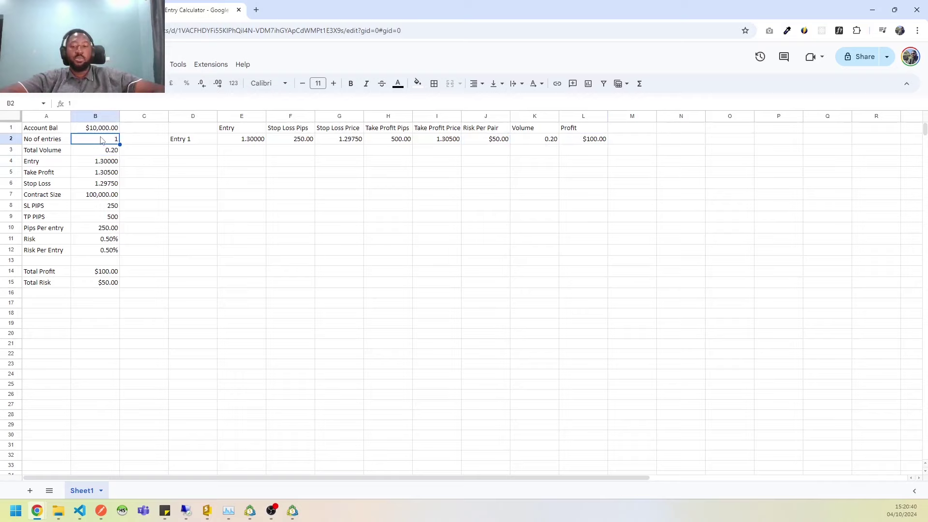
{"action": "type", "text": "3"}
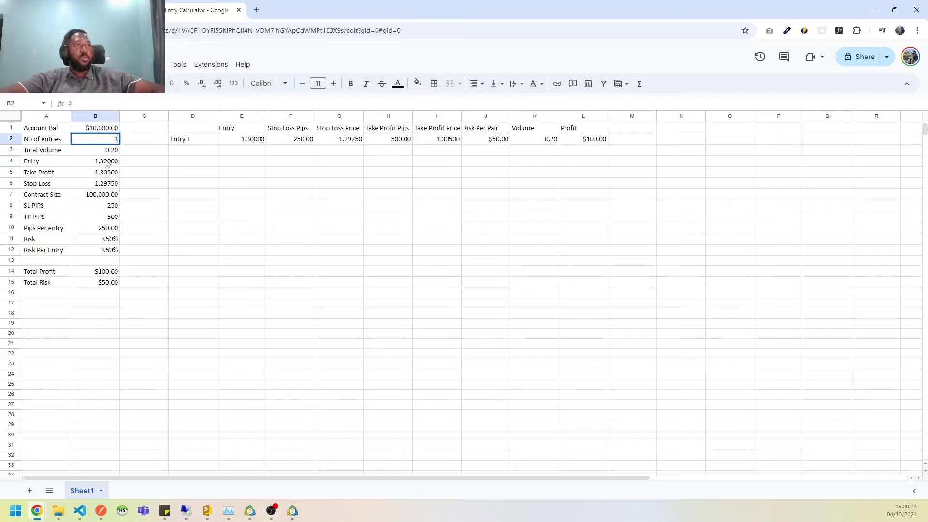
{"action": "key", "text": "Return"}
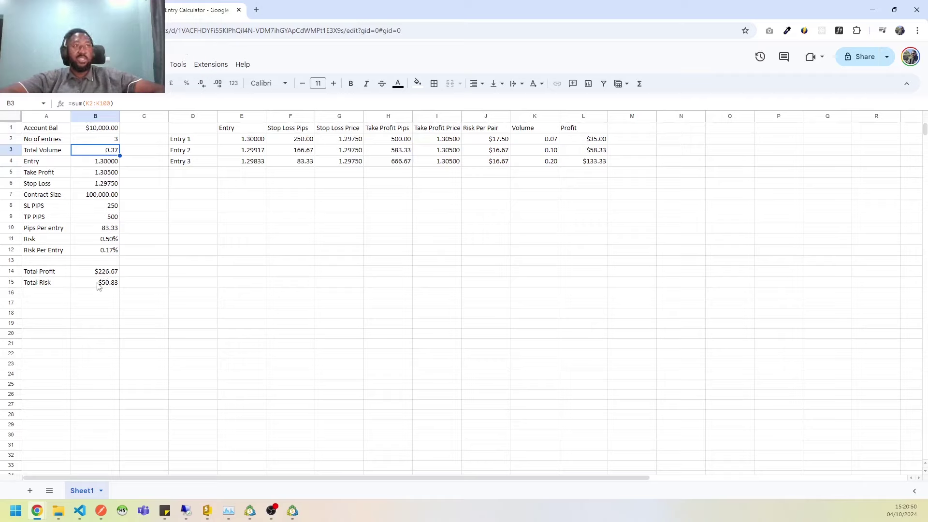
{"action": "left_click", "coordinate": [98, 284]}
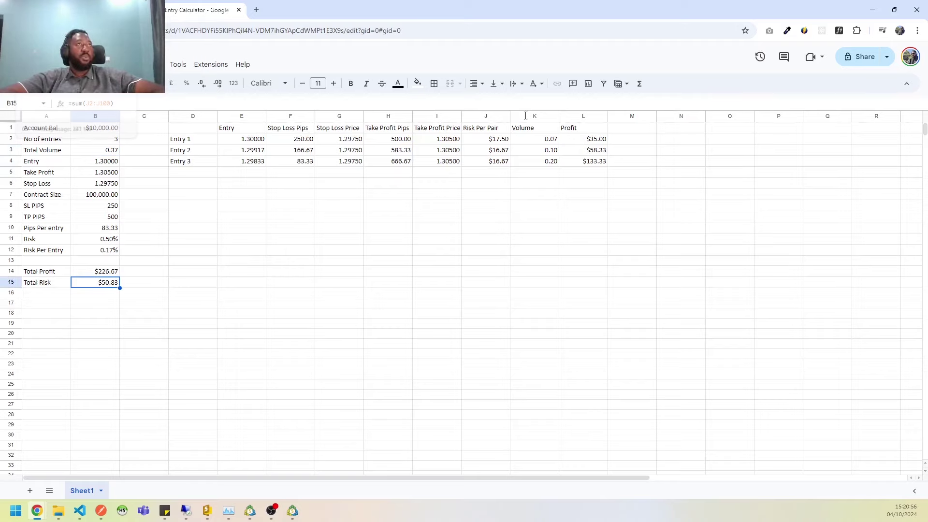
Change the 1.30000 draft order quantity from 0.2 to 0.07 lots, checking the calculator volumes
{"action": "left_click", "coordinate": [530, 142]}
{"action": "key", "text": "ctrl+shift+Tab"}
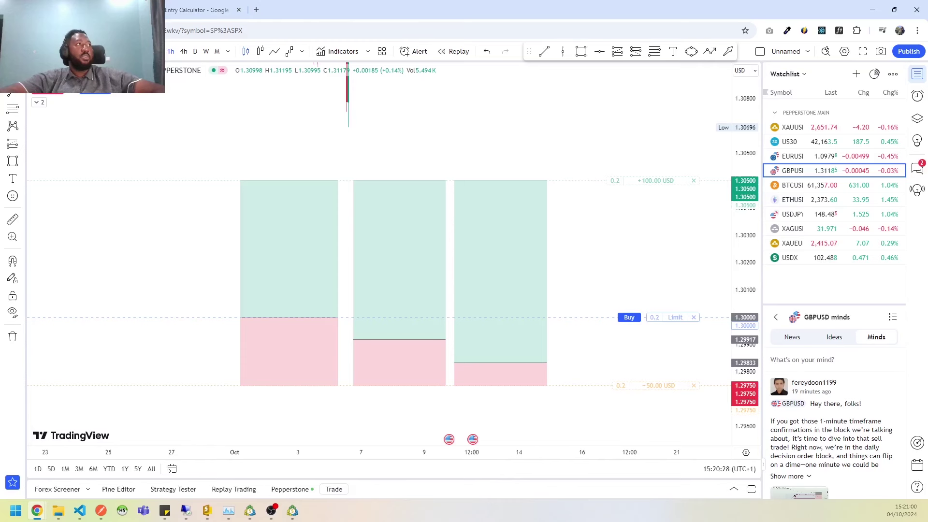
{"action": "left_click", "coordinate": [654, 318]}
{"action": "key", "text": "BackSpace"}
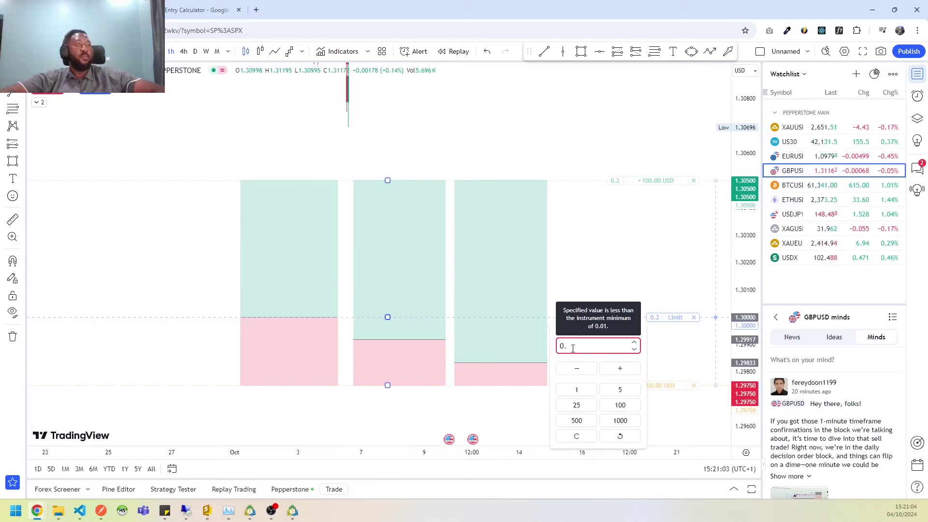
{"action": "type", "text": "0"}
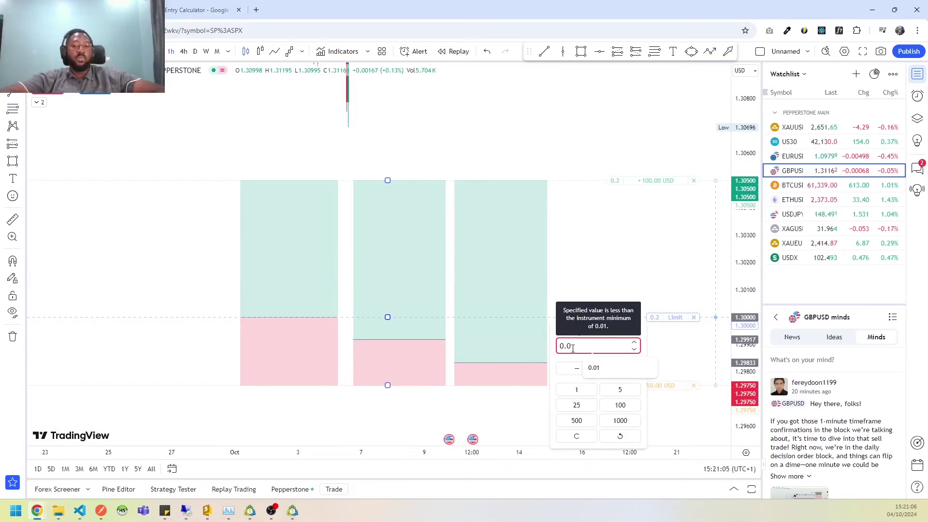
{"action": "type", "text": "7"}
{"action": "key", "text": "Return"}
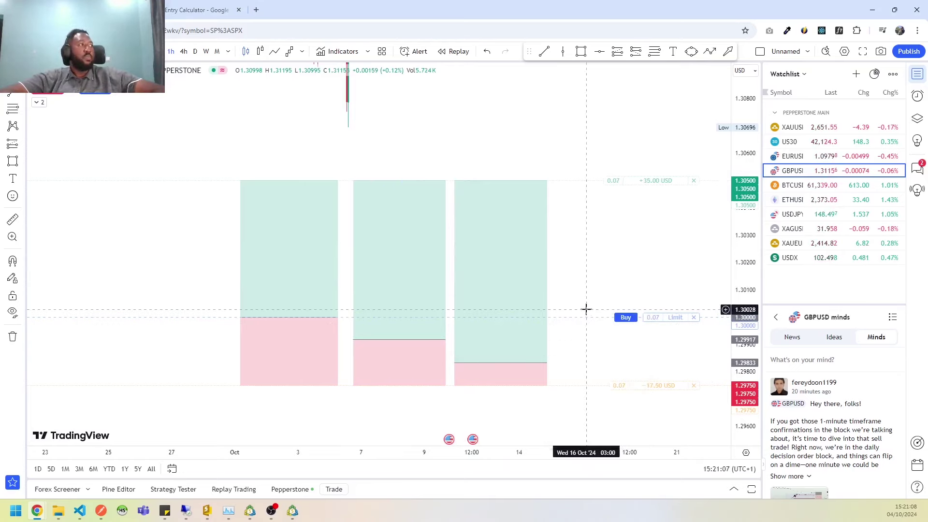
{"action": "key", "text": "ctrl+Tab"}
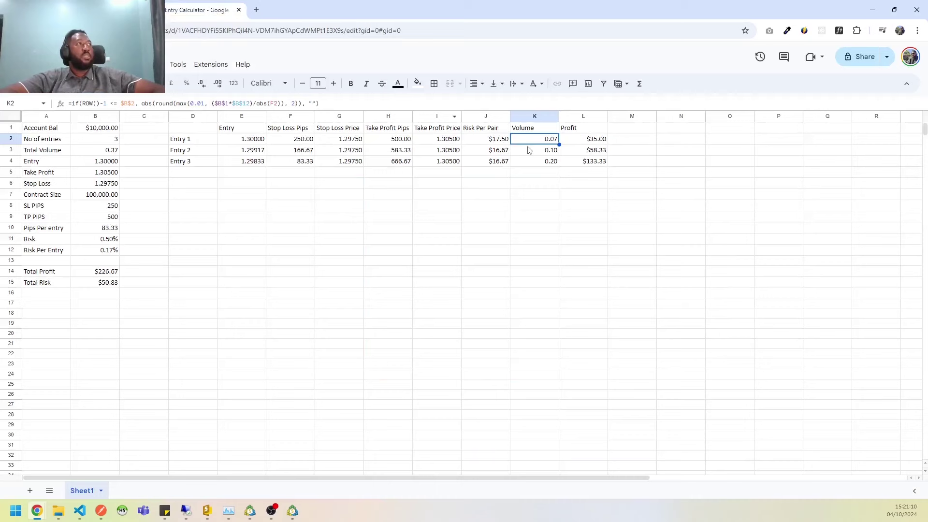
{"action": "left_click", "coordinate": [522, 151]}
{"action": "key", "text": "ctrl+shift+Tab"}
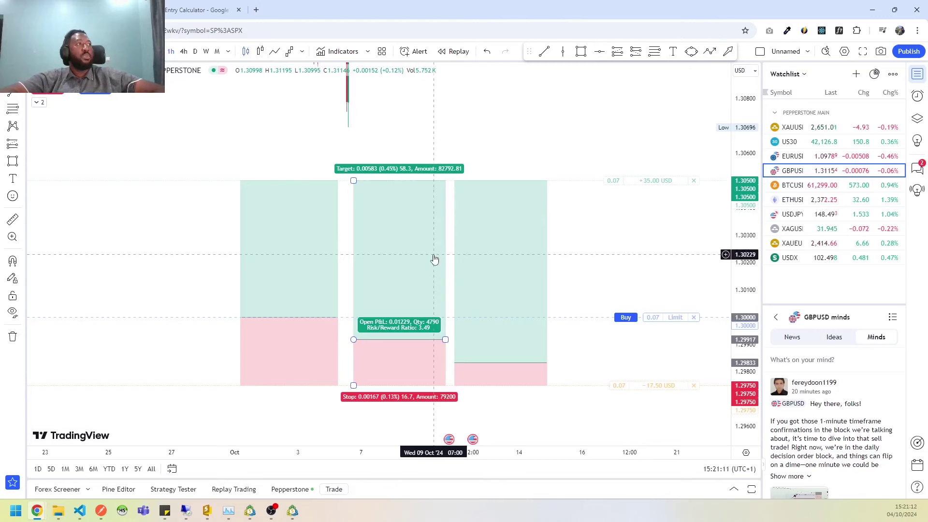
Place a 0.1-lot buy limit from the middle position at 1.29917
{"action": "right_click", "coordinate": [435, 259]}
{"action": "left_click", "coordinate": [483, 333]}
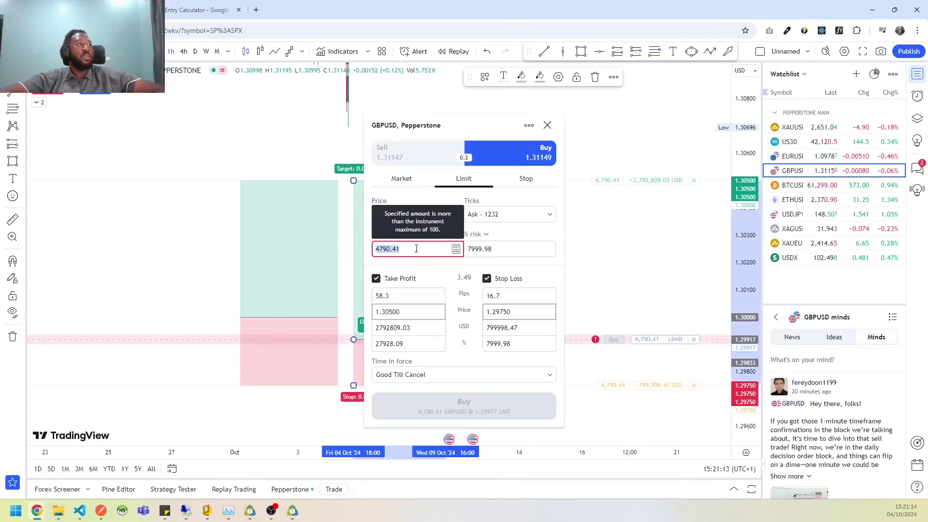
{"action": "type", "text": "0.1"}
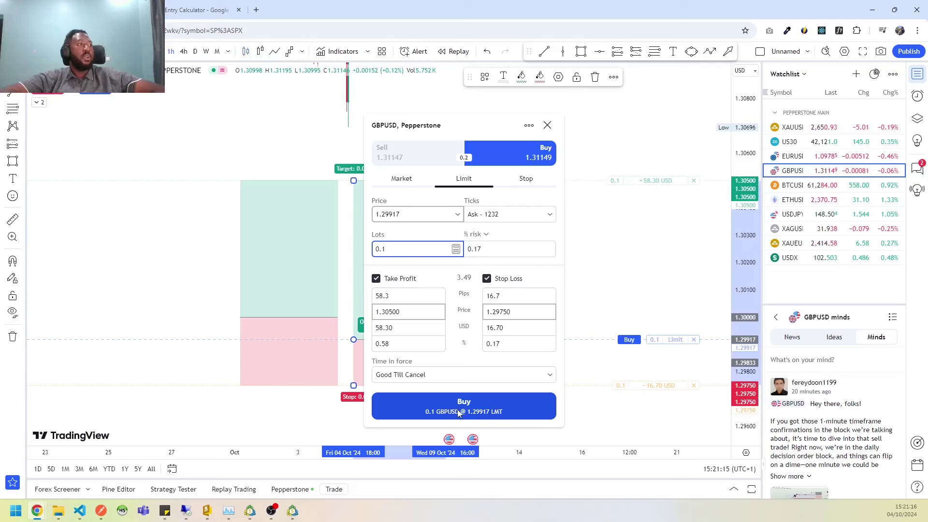
{"action": "left_click", "coordinate": [458, 412]}
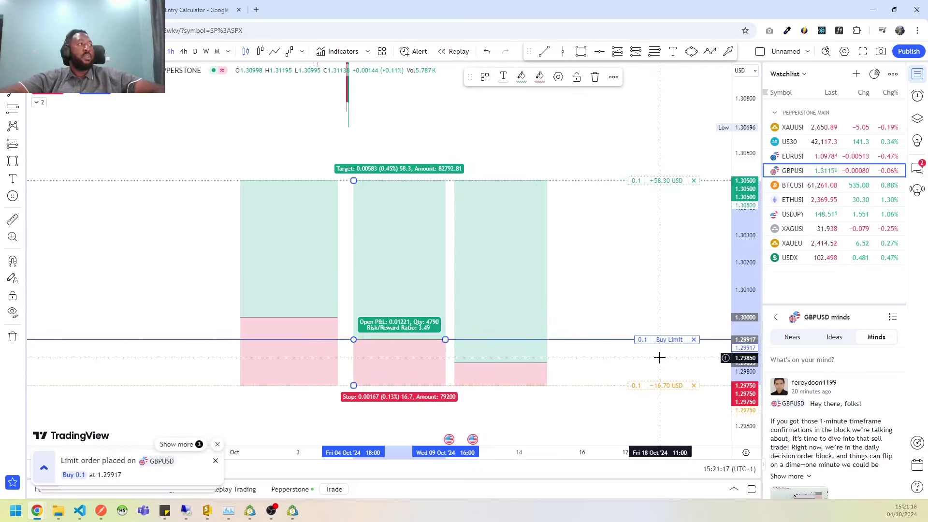
Place a 0.2-lot buy limit from the third position at 1.29833
{"action": "right_click", "coordinate": [493, 244]}
{"action": "left_click", "coordinate": [498, 318]}
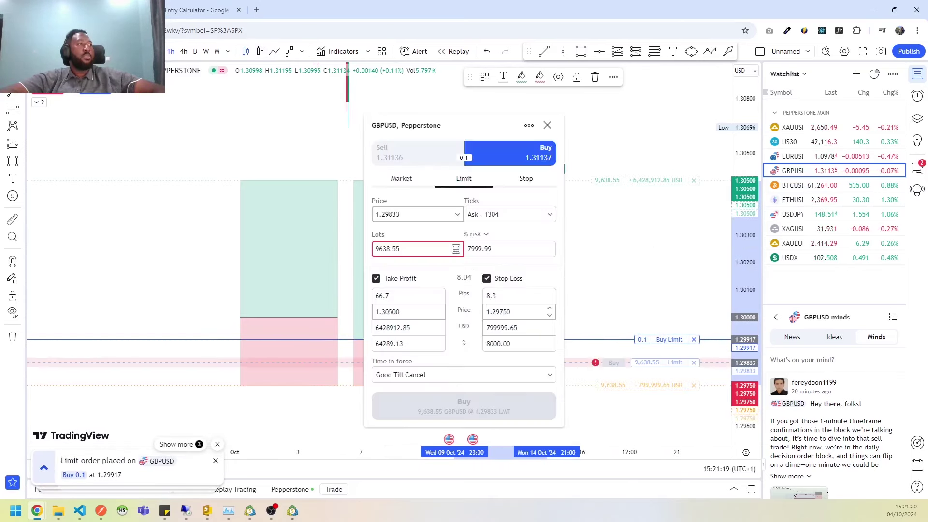
{"action": "double_click", "coordinate": [418, 249]}
{"action": "key", "text": "BackSpace"}
{"action": "type", "text": "0.2"}
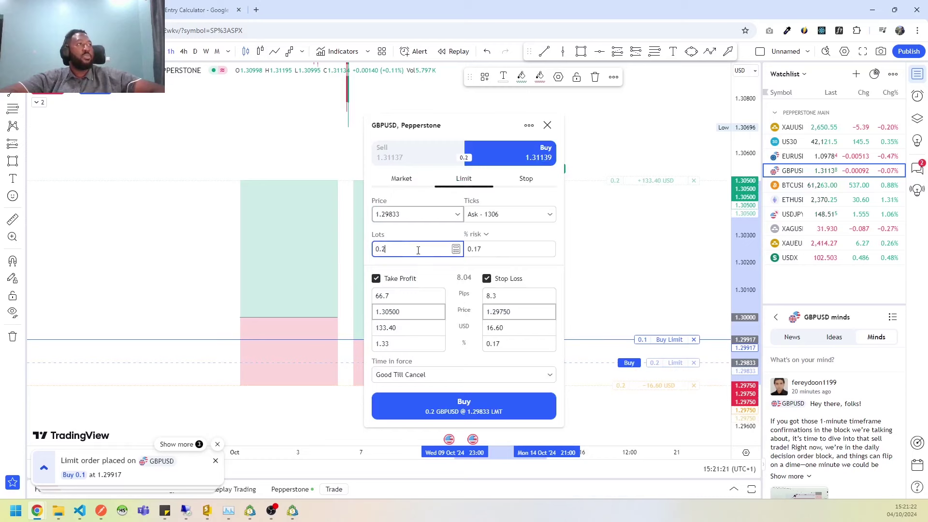
{"action": "key", "text": "Return"}
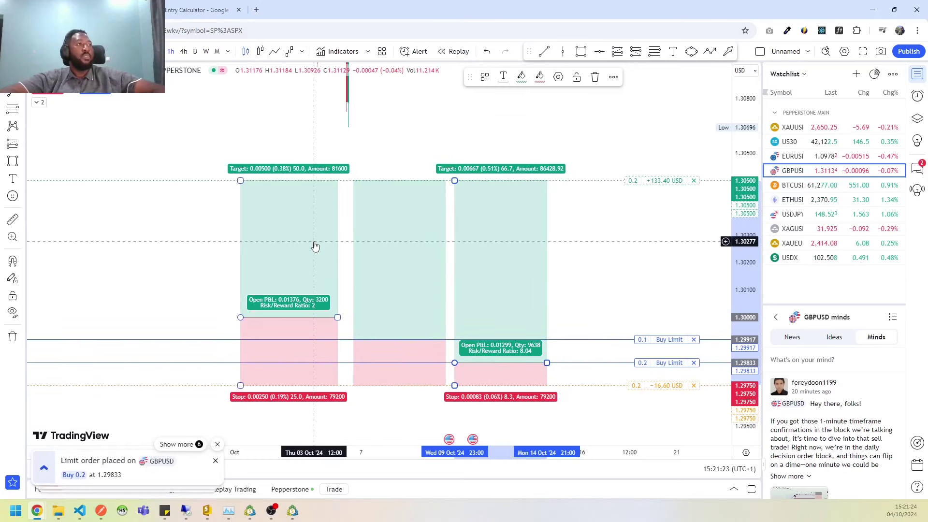
Place a 0.07-lot buy limit from the first position at 1.30000
{"action": "right_click", "coordinate": [317, 245]}
{"action": "left_click", "coordinate": [384, 320]}
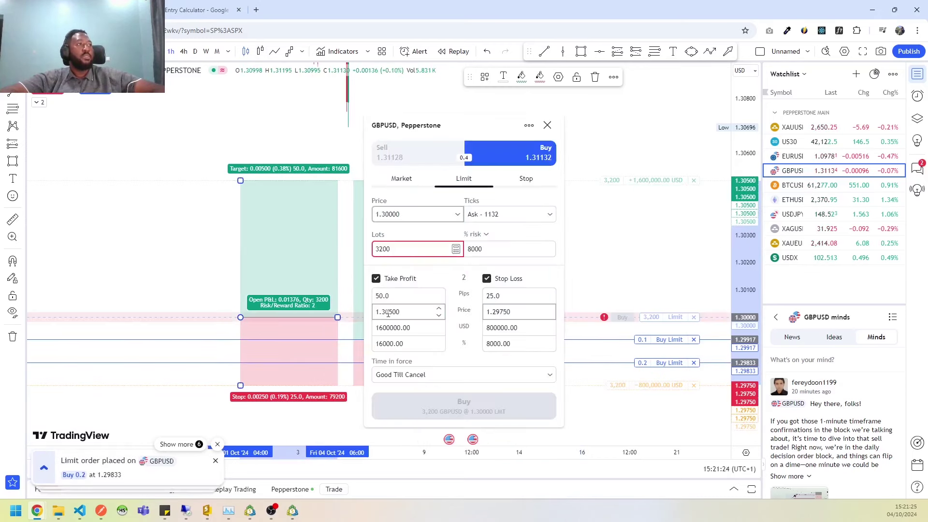
{"action": "double_click", "coordinate": [401, 250]}
{"action": "key", "text": "BackSpace"}
{"action": "type", "text": "0.07"}
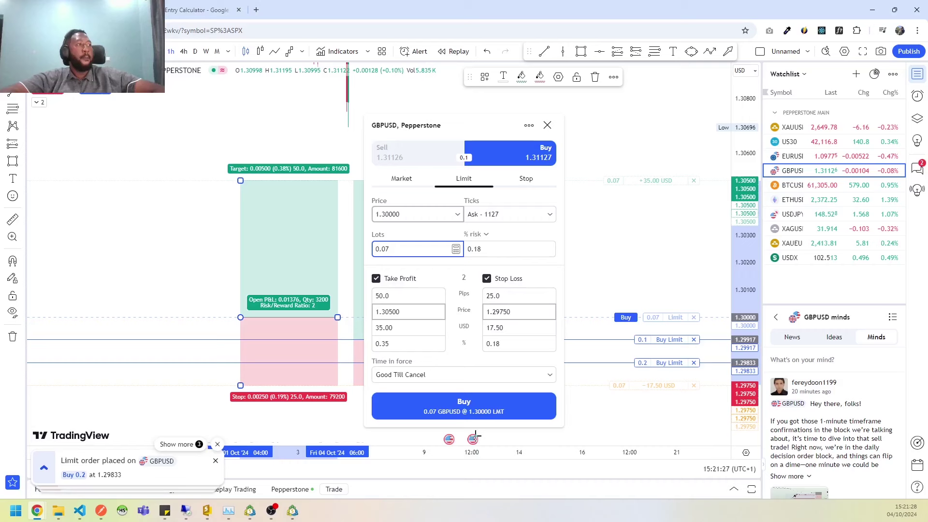
{"action": "left_click", "coordinate": [464, 408]}
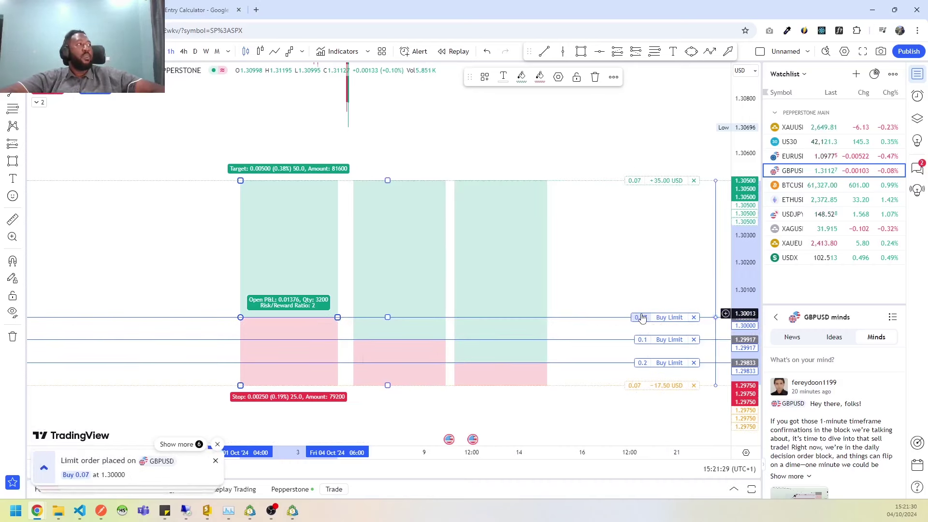
{"action": "right_click", "coordinate": [638, 319]}
{"action": "left_click", "coordinate": [596, 385]}
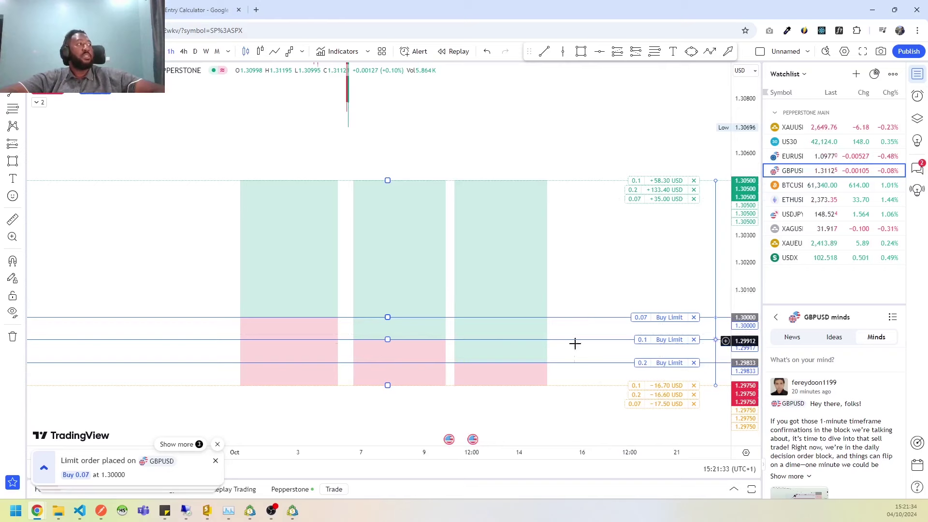
{"action": "left_click", "coordinate": [198, 10]}
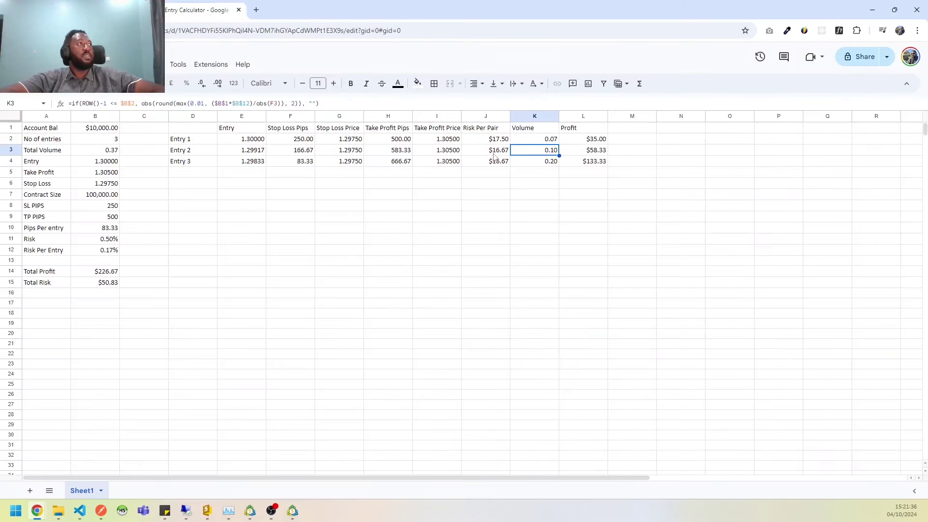
{"action": "left_click", "coordinate": [493, 155]}
{"action": "key", "text": "ctrl+shift+Tab"}
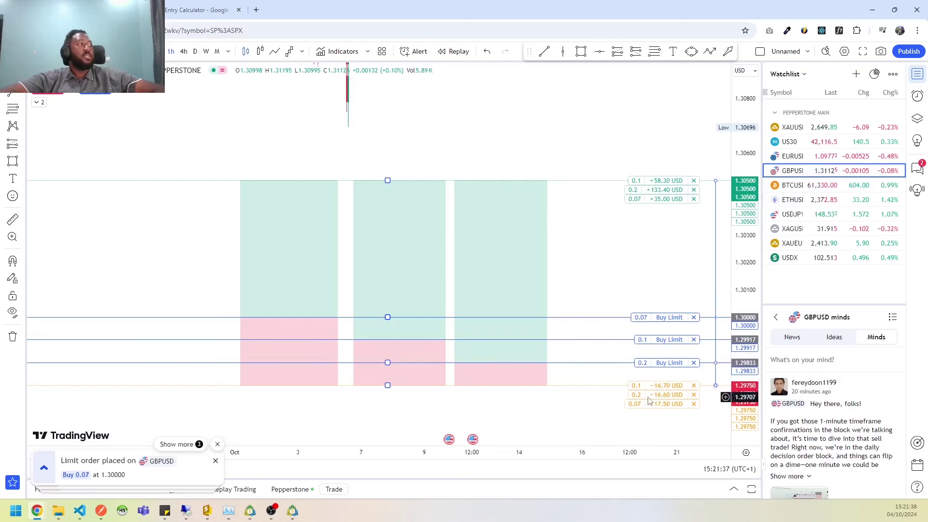
{"action": "key", "text": "ctrl+Tab"}
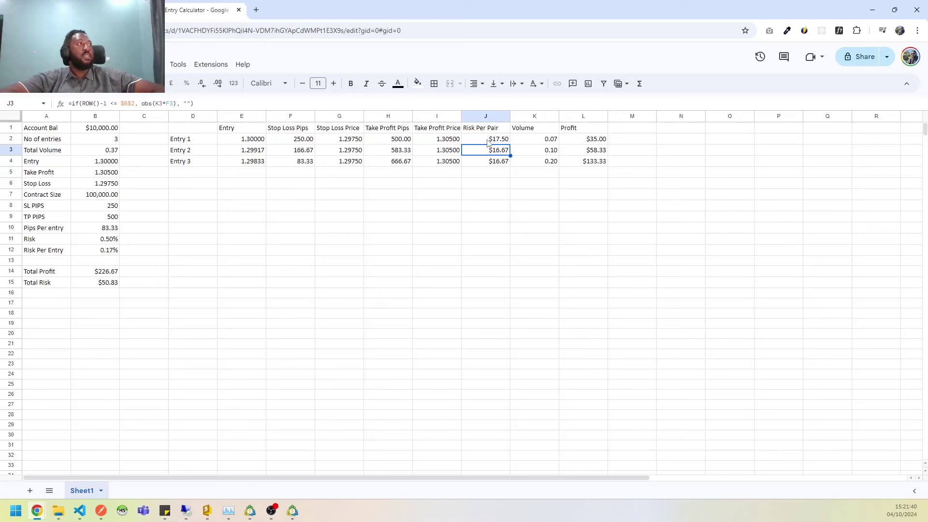
{"action": "left_click_drag", "start_coordinate": [488, 142], "coordinate": [490, 169]}
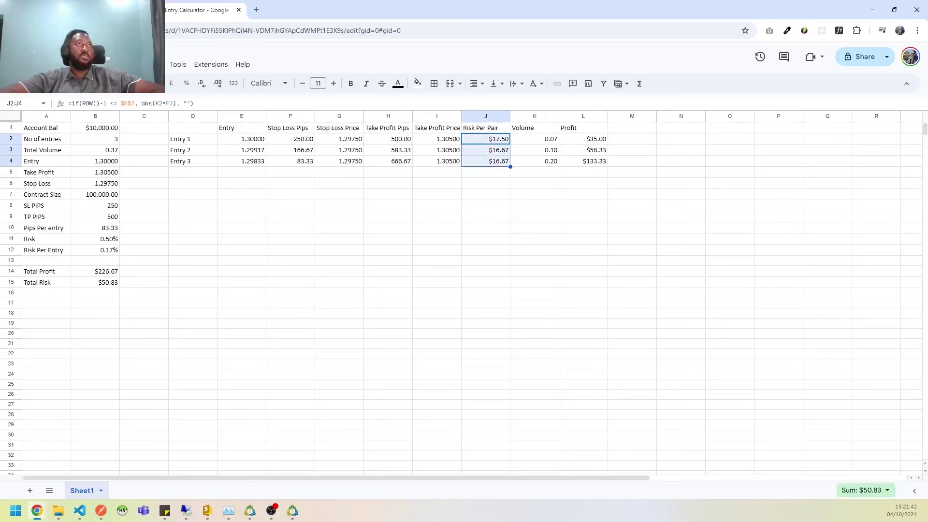
{"action": "key", "text": "ctrl+shift+Tab"}
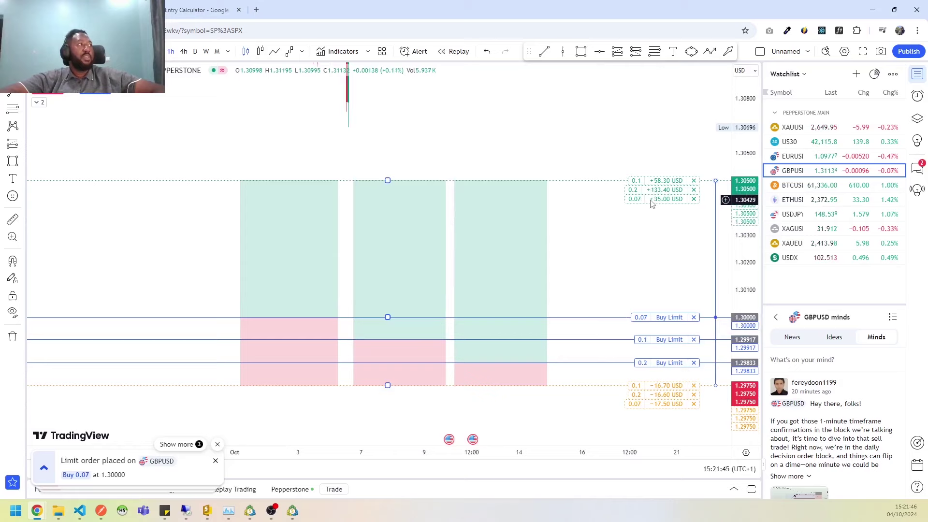
{"action": "left_click", "coordinate": [184, 4]}
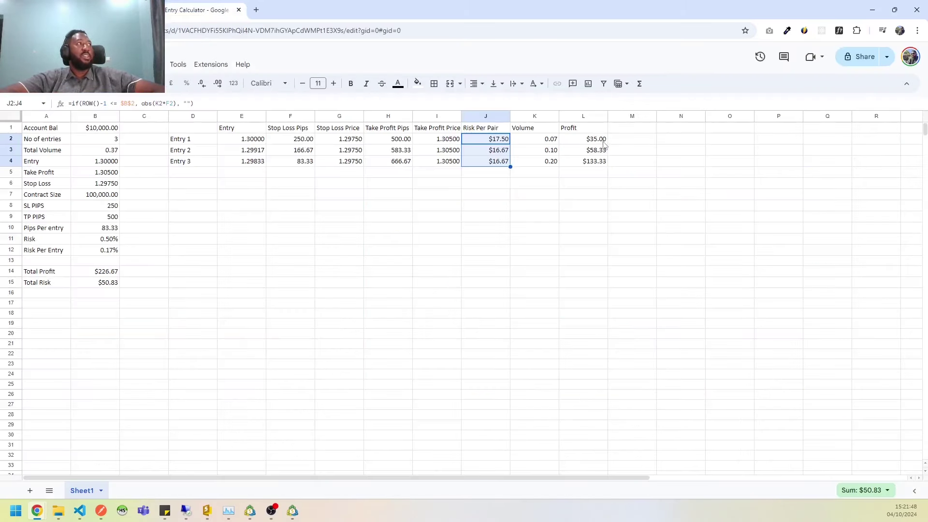
{"action": "left_click_drag", "start_coordinate": [598, 142], "coordinate": [598, 154]}
{"action": "left_click", "coordinate": [107, 272]}
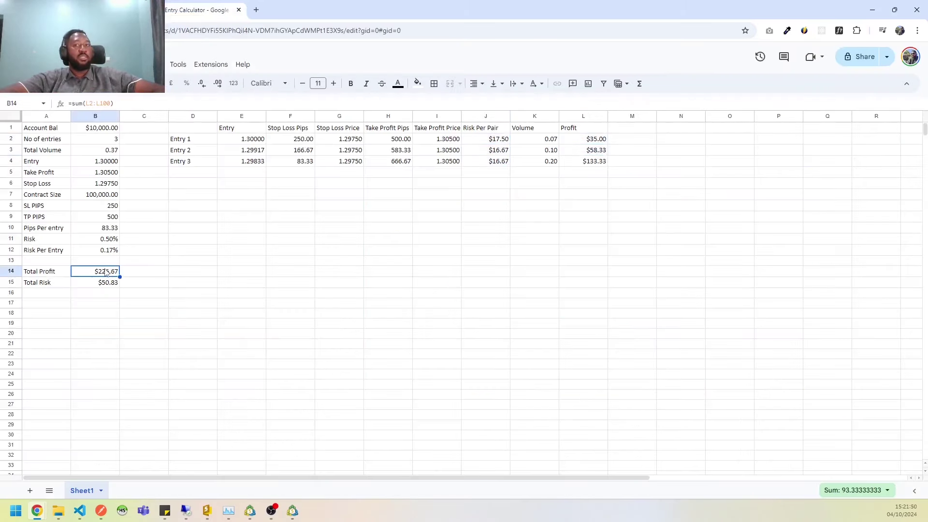
{"action": "left_click", "coordinate": [121, 10]}
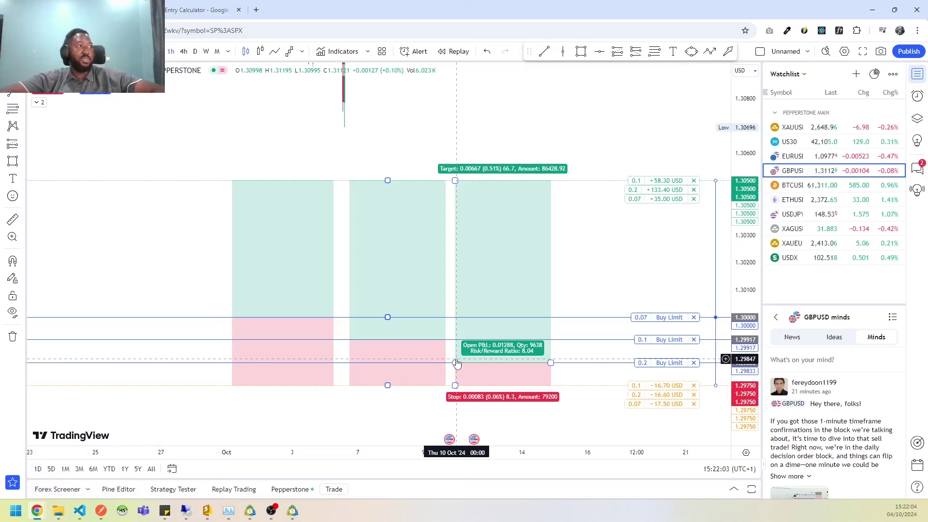
{"action": "left_click", "coordinate": [420, 360]}
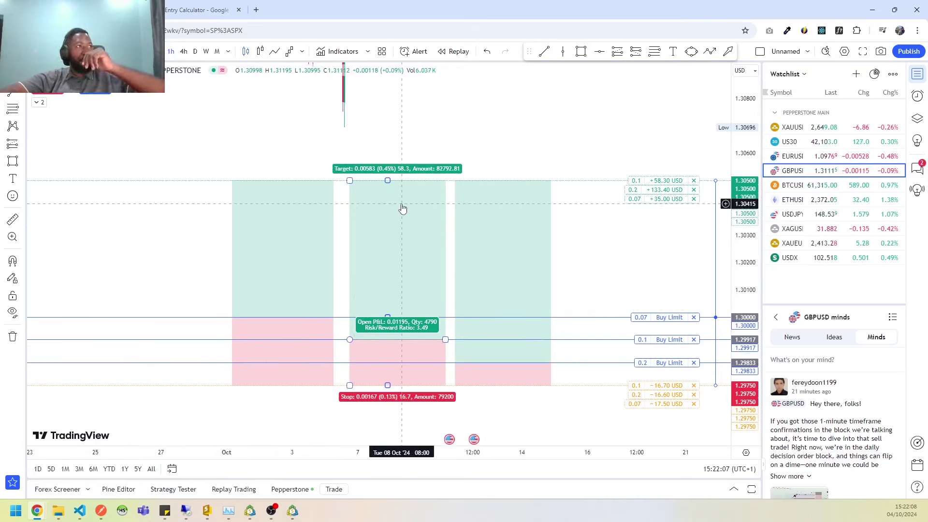
{"action": "left_click", "coordinate": [207, 250]}
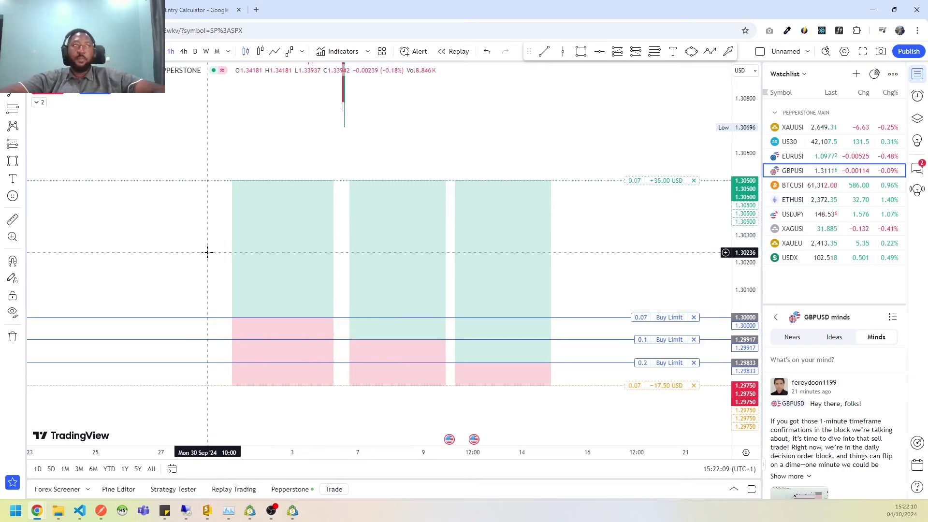
{"action": "left_click", "coordinate": [262, 256]}
{"action": "mouse_move", "coordinate": [274, 250]}
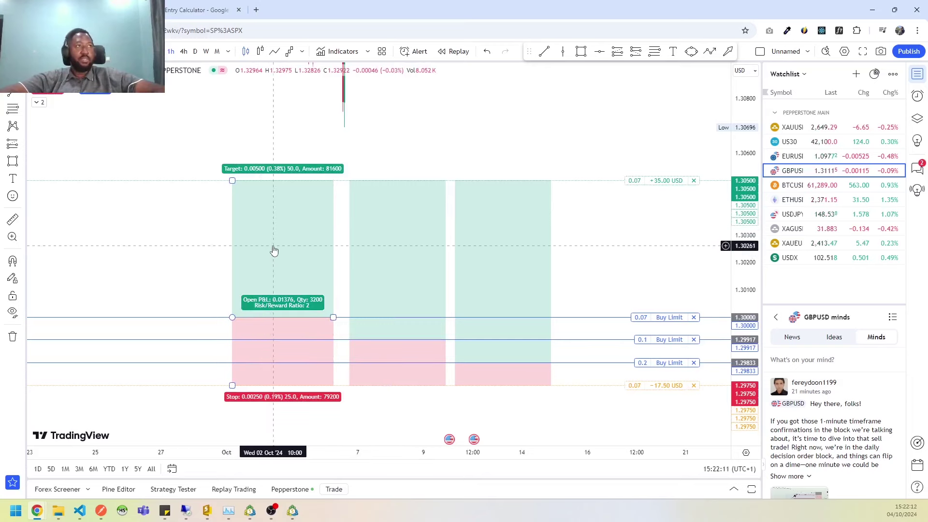
{"action": "double_click", "coordinate": [263, 256]}
{"action": "left_click", "coordinate": [539, 117]}
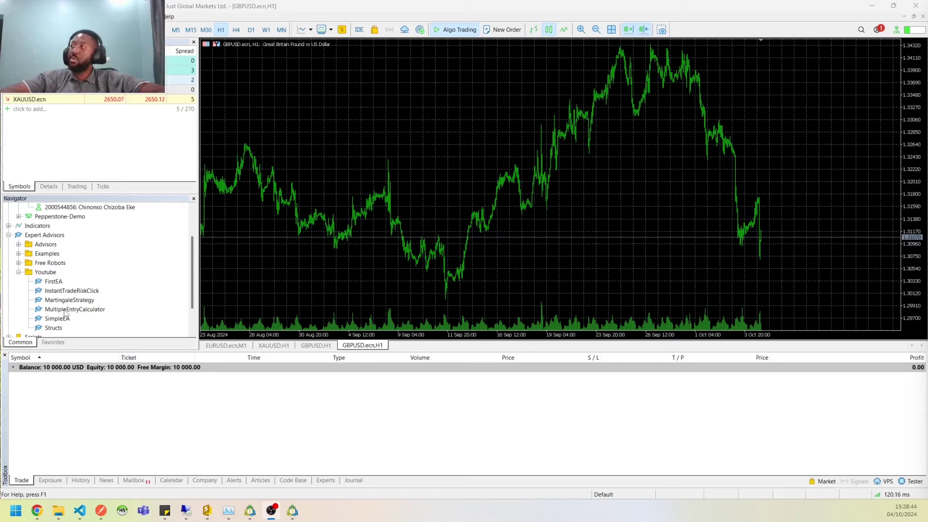
Drag MultipleEntryCalculator from Navigator's Youtube folder onto the GBPUSD H1 chart
{"action": "left_click_drag", "start_coordinate": [70, 312], "coordinate": [422, 216]}
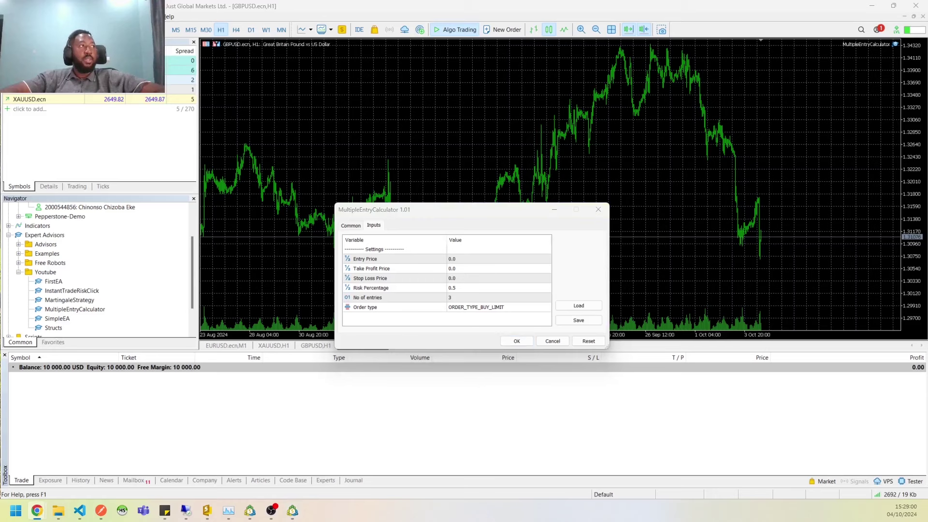
Enter entry 1.30000, take profit 1.30500 and stop 1.2975 in the EA inputs, then run it
{"action": "double_click", "coordinate": [472, 261]}
{"action": "type", "text": "1.30000"}
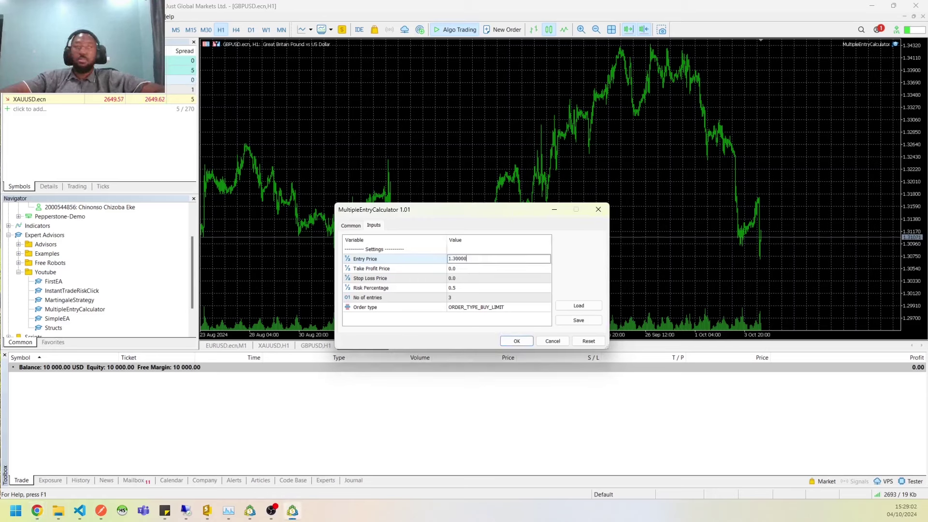
{"action": "key", "text": "Return"}
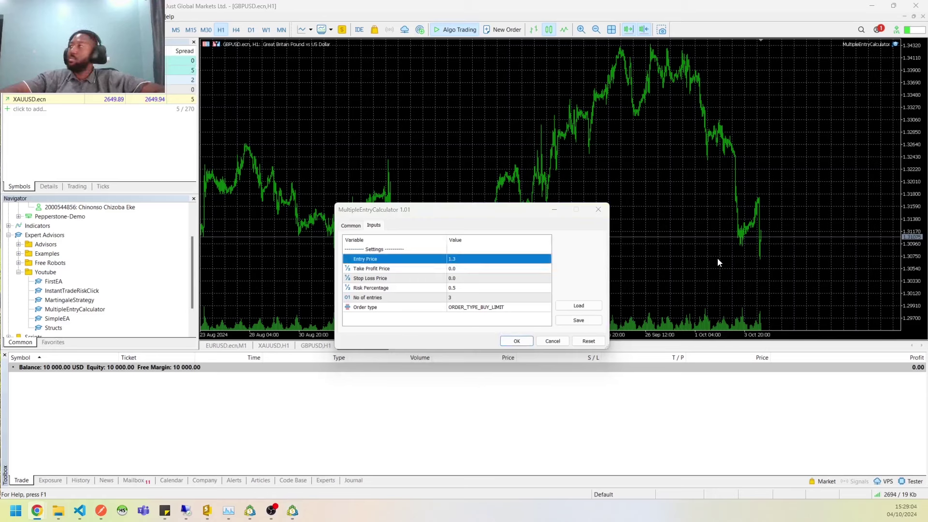
{"action": "double_click", "coordinate": [514, 268]}
{"action": "type", "text": "1.30500"}
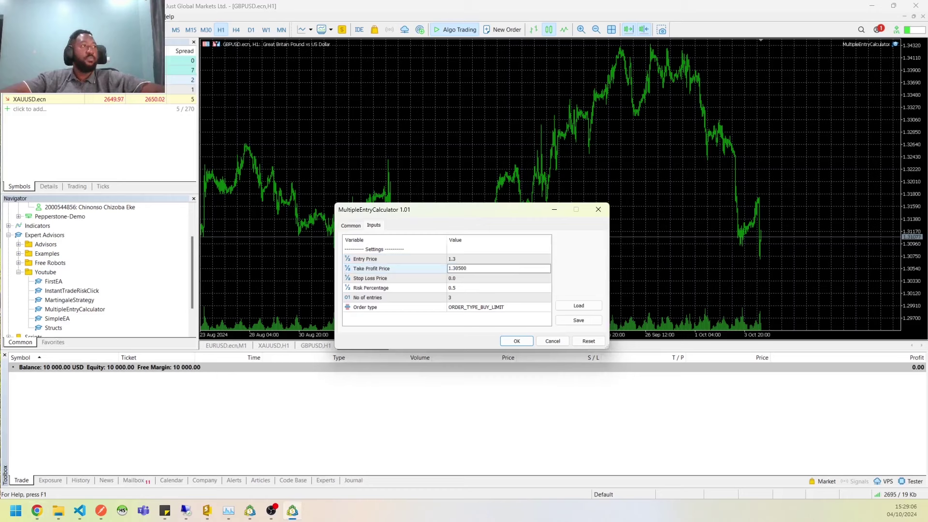
{"action": "key", "text": "Return"}
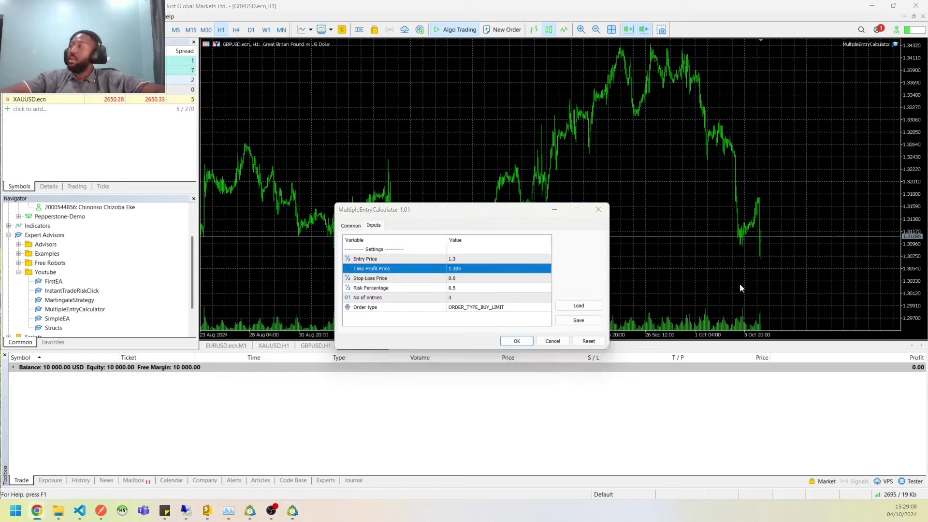
{"action": "double_click", "coordinate": [491, 279]}
{"action": "type", "text": "1.2975"}
{"action": "left_click", "coordinate": [414, 293]}
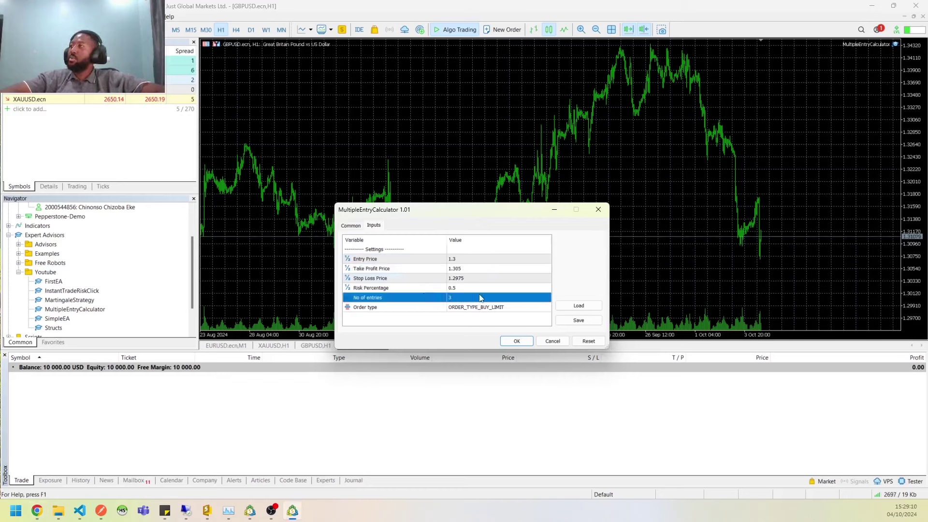
{"action": "left_click", "coordinate": [525, 343]}
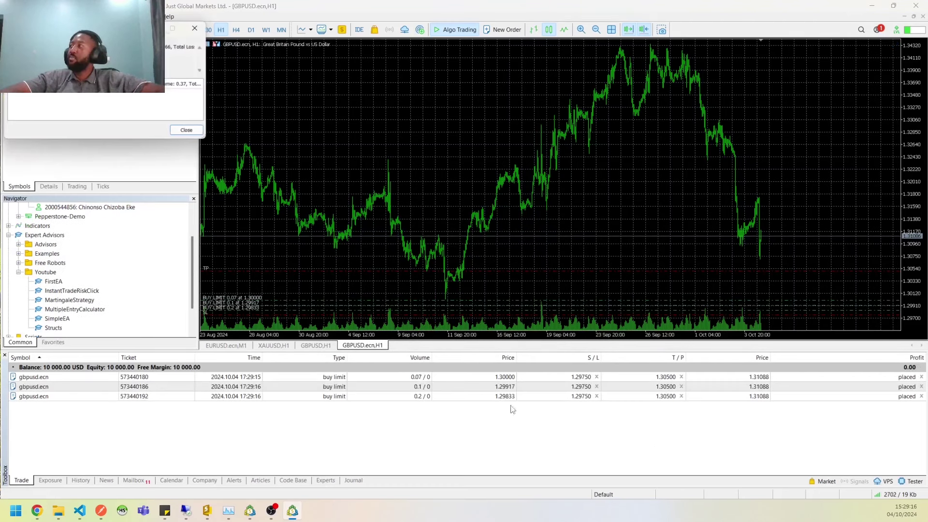
Read and close the EA result message, then rescale the chart to show the order lines
{"action": "left_click_drag", "start_coordinate": [208, 63], "coordinate": [359, 62]}
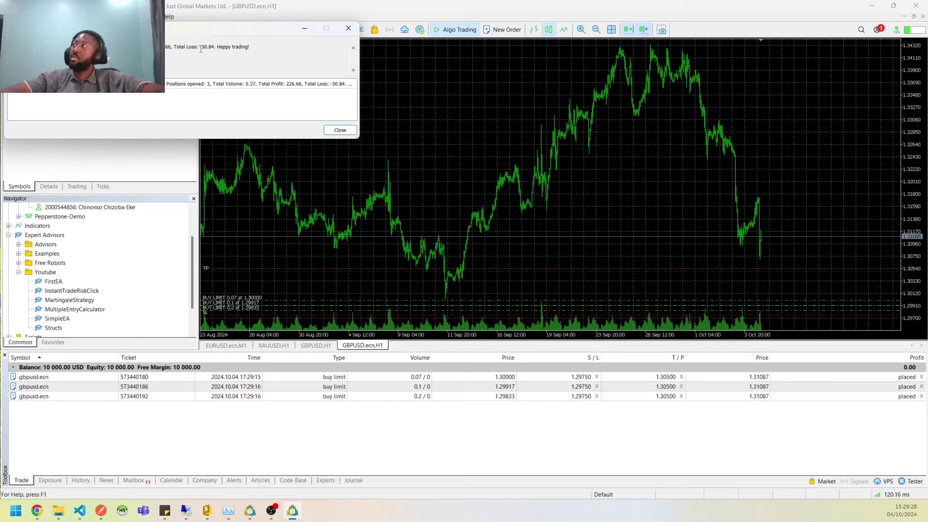
{"action": "left_click", "coordinate": [340, 130]}
{"action": "mouse_move", "coordinate": [758, 333]}
{"action": "left_mouse_down"}
{"action": "mouse_move", "coordinate": [777, 333]}
{"action": "mouse_move", "coordinate": [767, 334]}
{"action": "left_mouse_up"}
{"action": "left_click_drag", "start_coordinate": [915, 169], "coordinate": [918, 278]}
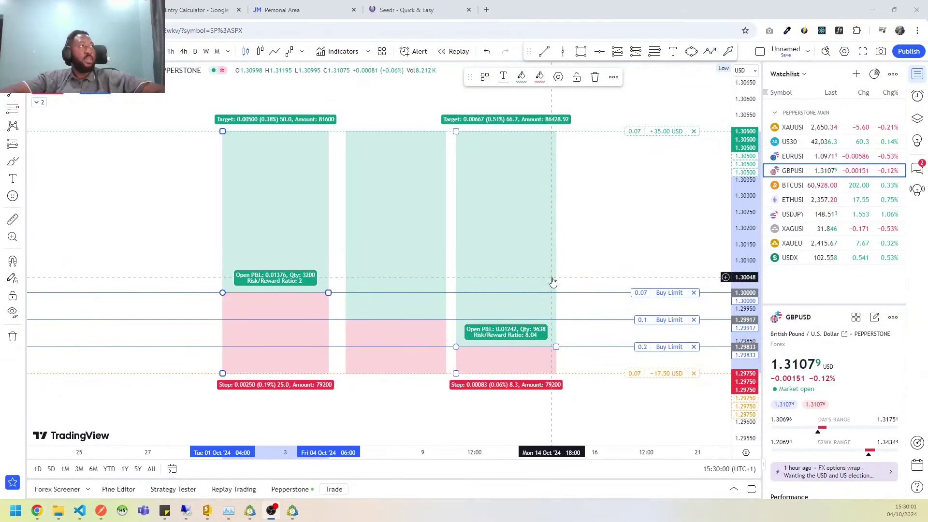
Draw a Path dipping to the first and lowest entries, then rising to 1.30500
{"action": "left_click", "coordinate": [712, 54]}
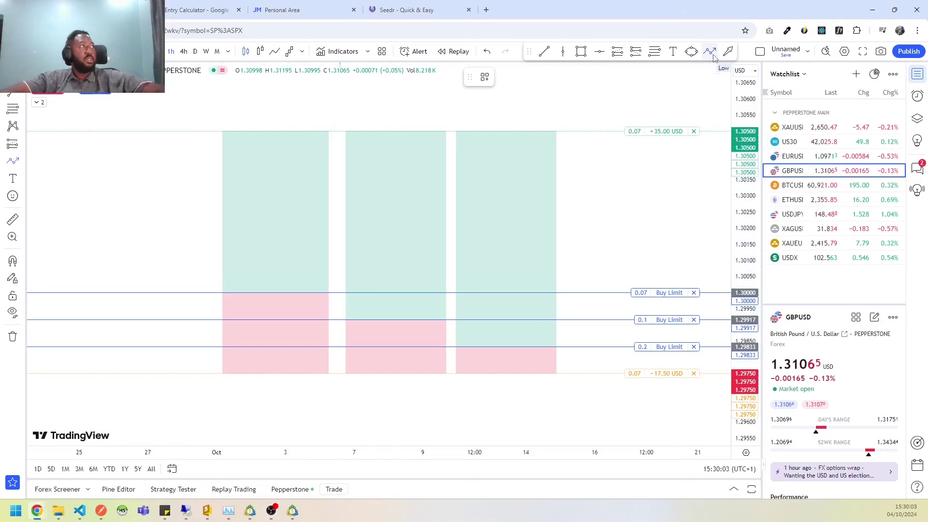
{"action": "left_click", "coordinate": [88, 279]}
{"action": "left_click", "coordinate": [154, 201]}
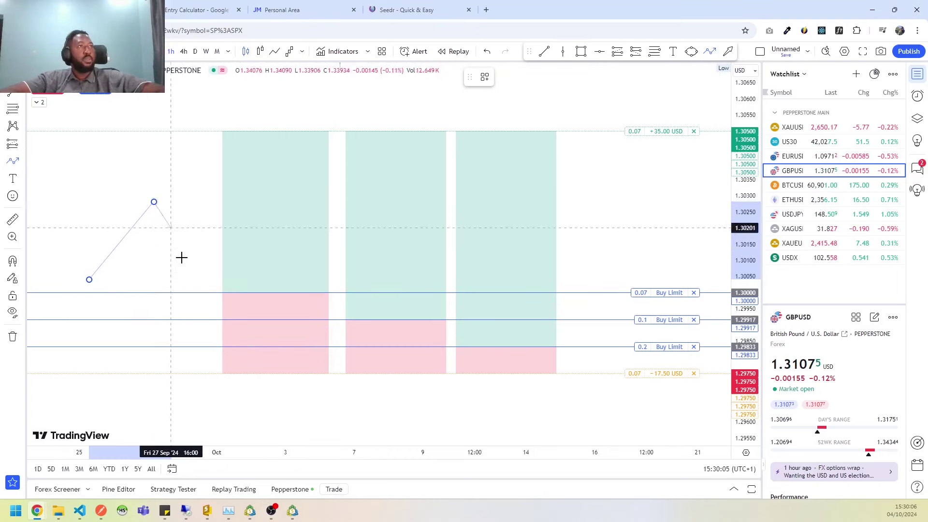
{"action": "left_click", "coordinate": [213, 303]}
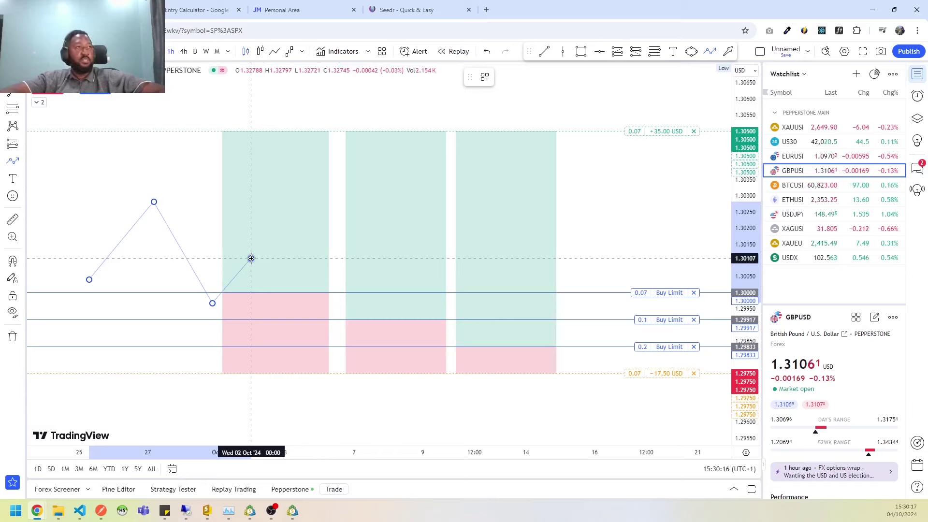
{"action": "left_click", "coordinate": [250, 258]}
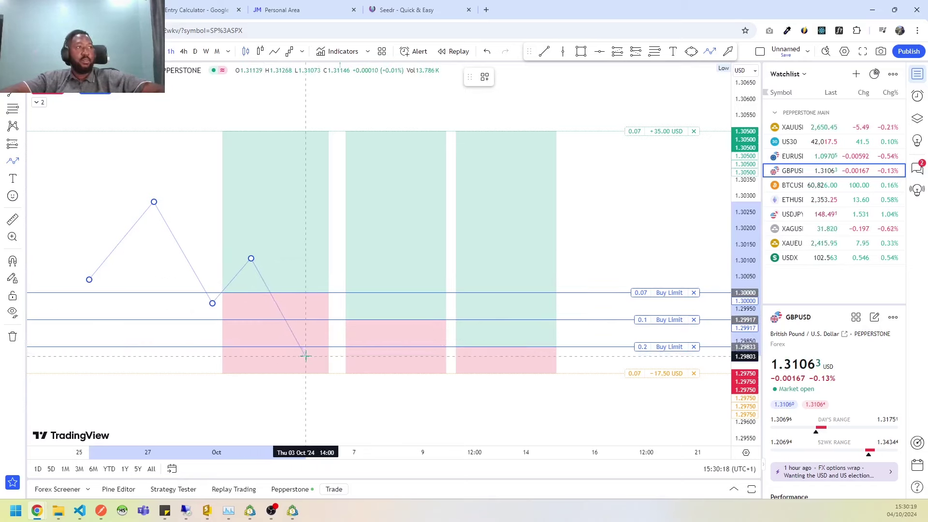
{"action": "left_click", "coordinate": [308, 323]}
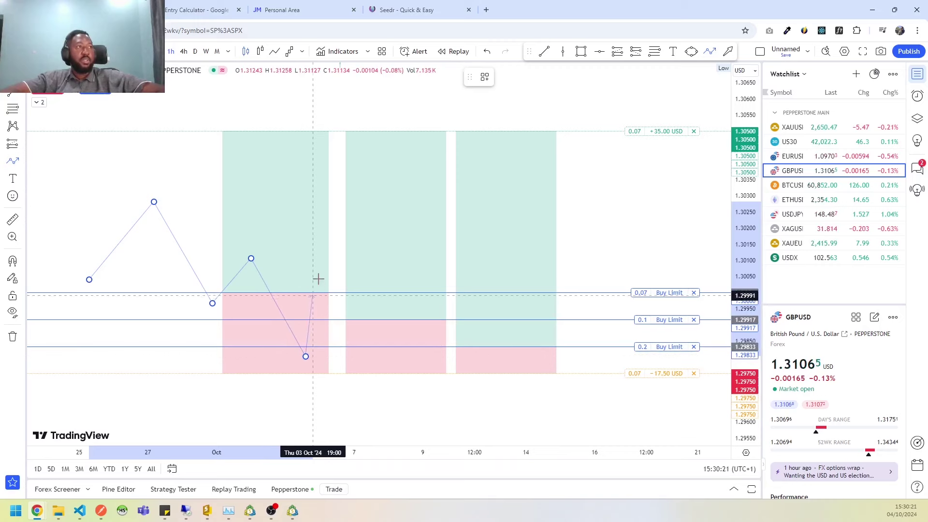
{"action": "left_click", "coordinate": [393, 131]}
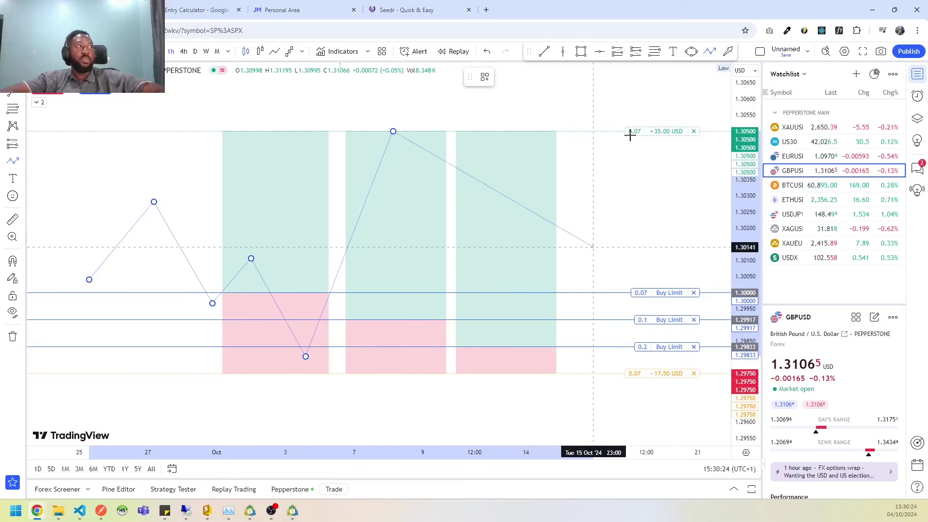
{"action": "key", "text": "Escape"}
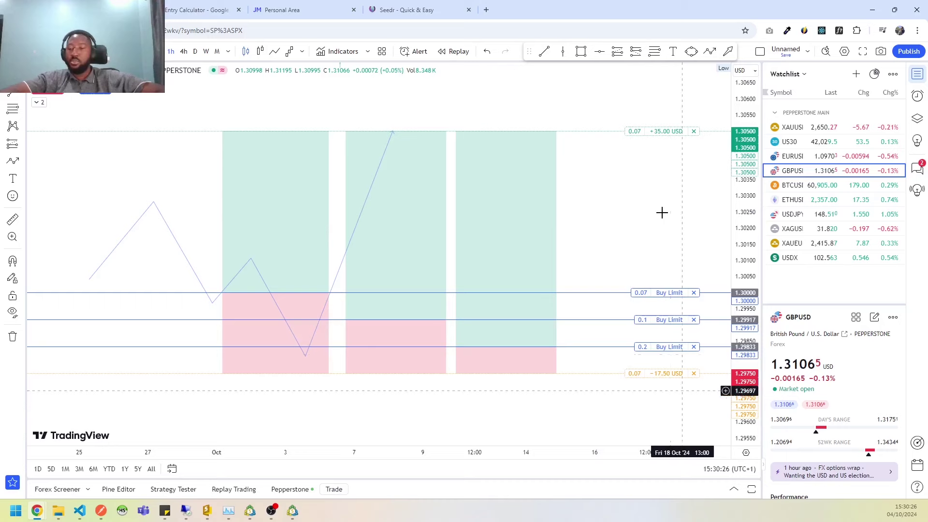